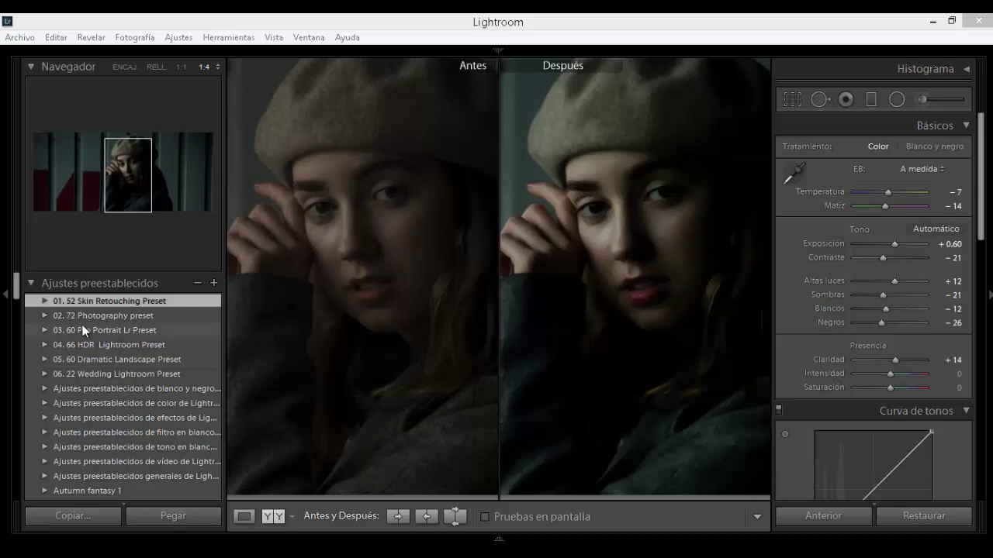
In the 01. 52 Skin Retouching Preset folder, apply Preset 2 and brighten exposure to +1.04
{"action": "left_click", "coordinate": [43, 301]}
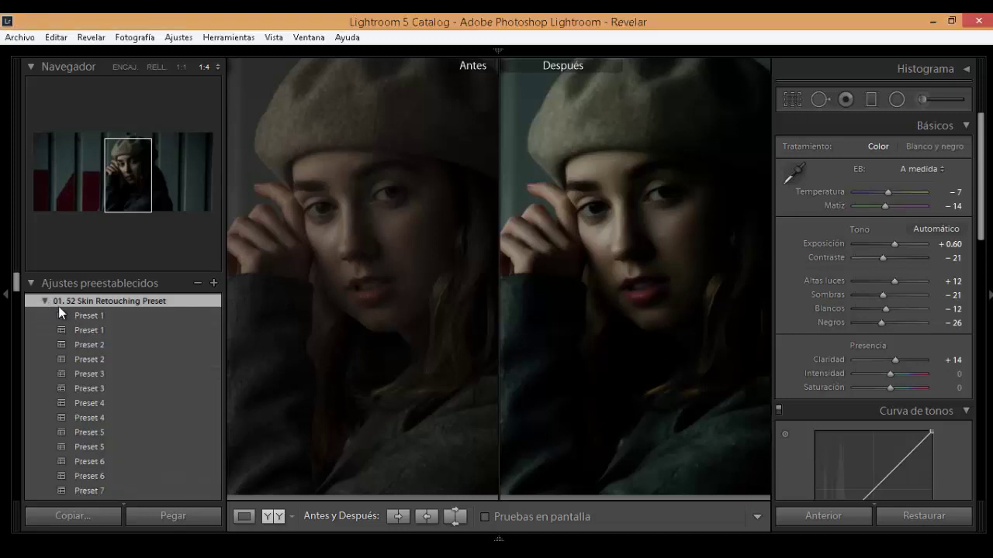
{"action": "left_click", "coordinate": [182, 346]}
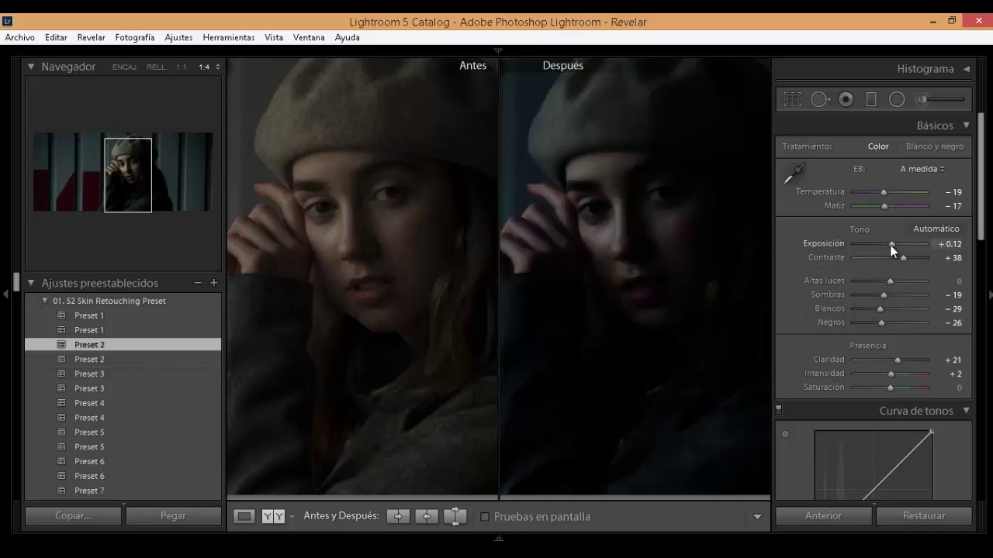
{"action": "left_click_drag", "start_coordinate": [889, 245], "coordinate": [893, 244]}
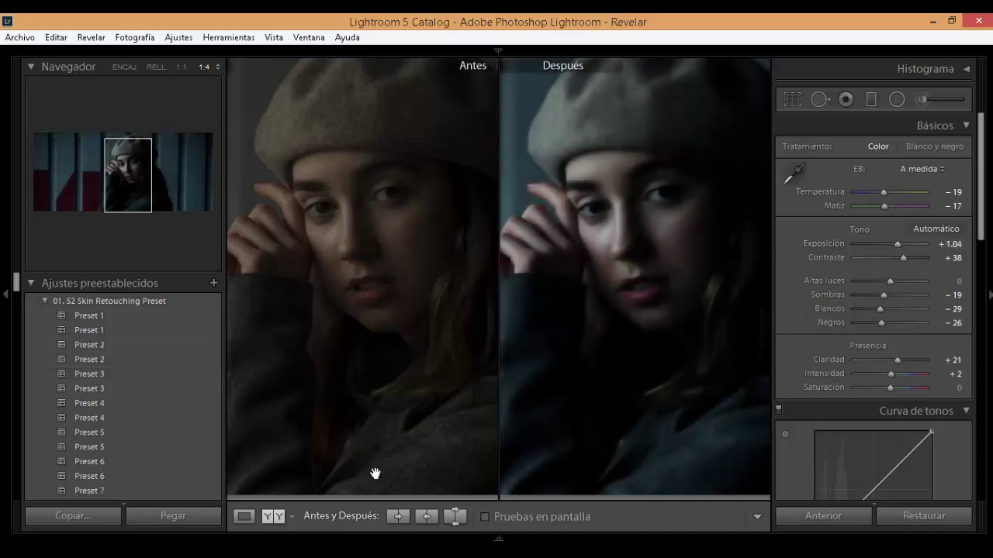
Try Preset 20 on the portrait, then apply Retouching Preset_01
{"action": "scroll", "coordinate": [103, 424], "scroll_direction": "down", "scroll_amount": 3}
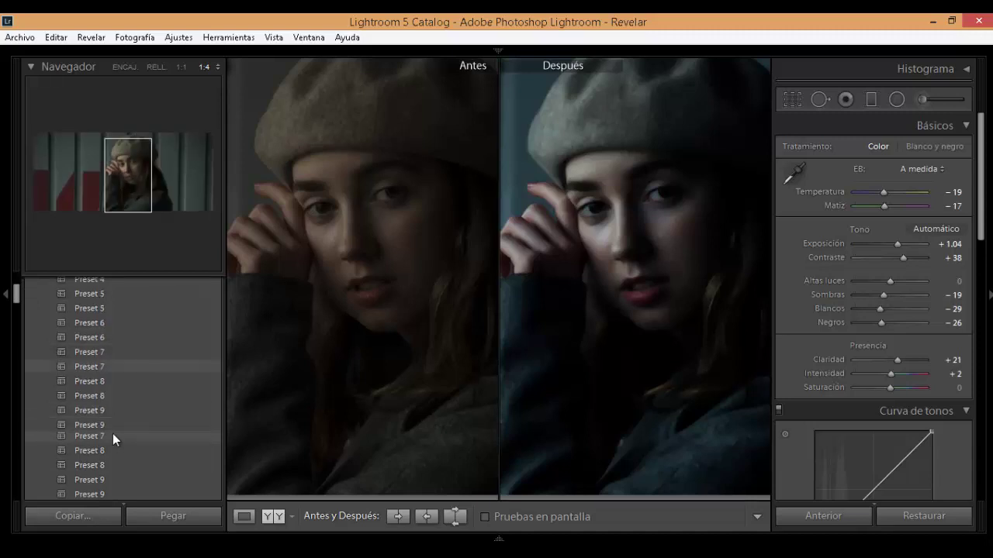
{"action": "scroll", "coordinate": [112, 440], "scroll_direction": "down", "scroll_amount": 4}
{"action": "scroll", "coordinate": [113, 440], "scroll_direction": "down", "scroll_amount": 1}
{"action": "scroll", "coordinate": [112, 440], "scroll_direction": "down", "scroll_amount": 3}
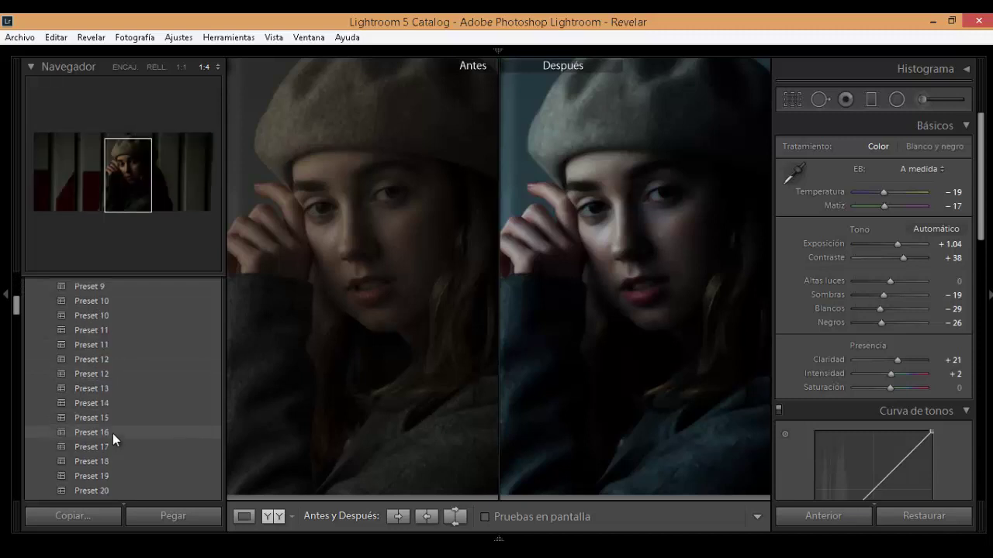
{"action": "scroll", "coordinate": [112, 425], "scroll_direction": "down", "scroll_amount": 3}
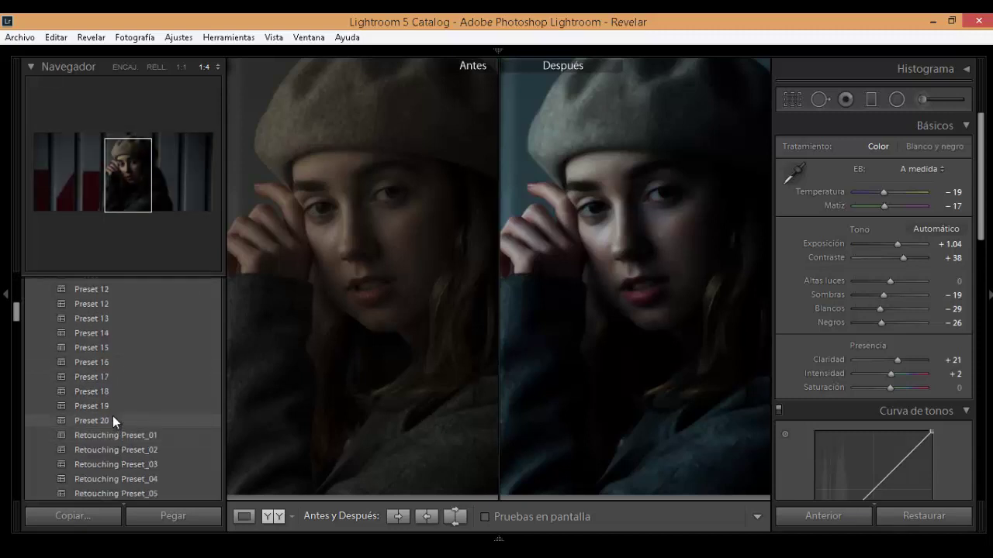
{"action": "left_click", "coordinate": [113, 420]}
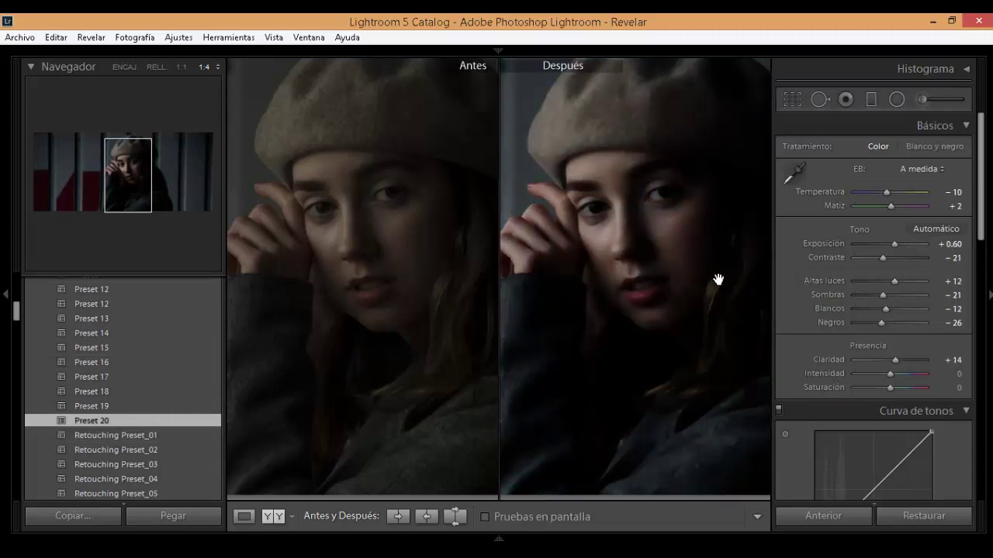
{"action": "left_click", "coordinate": [134, 431]}
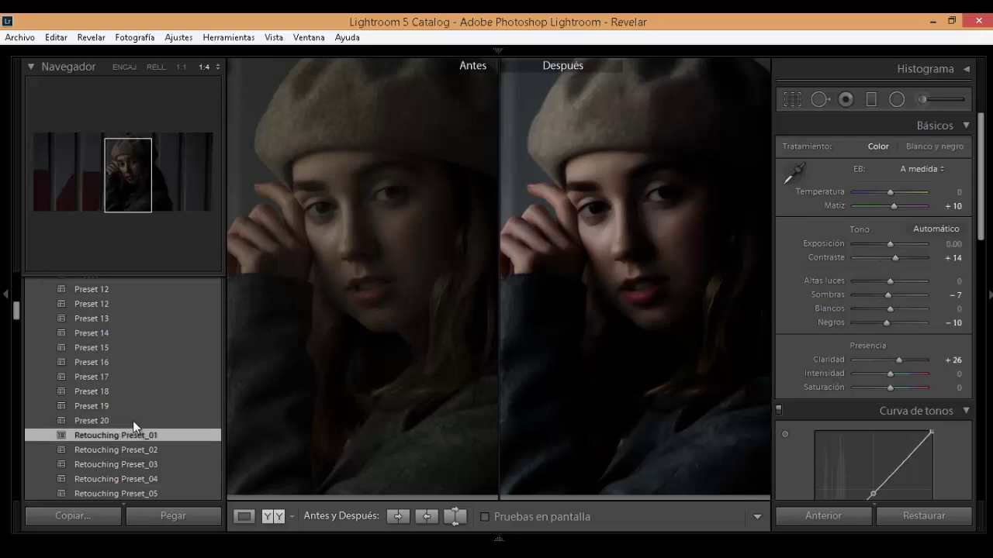
{"action": "scroll", "coordinate": [133, 420], "scroll_direction": "down", "scroll_amount": 3}
Apply Retouching Preset_06 to the portrait and raise its exposure to +0.83
{"action": "left_click", "coordinate": [120, 366]}
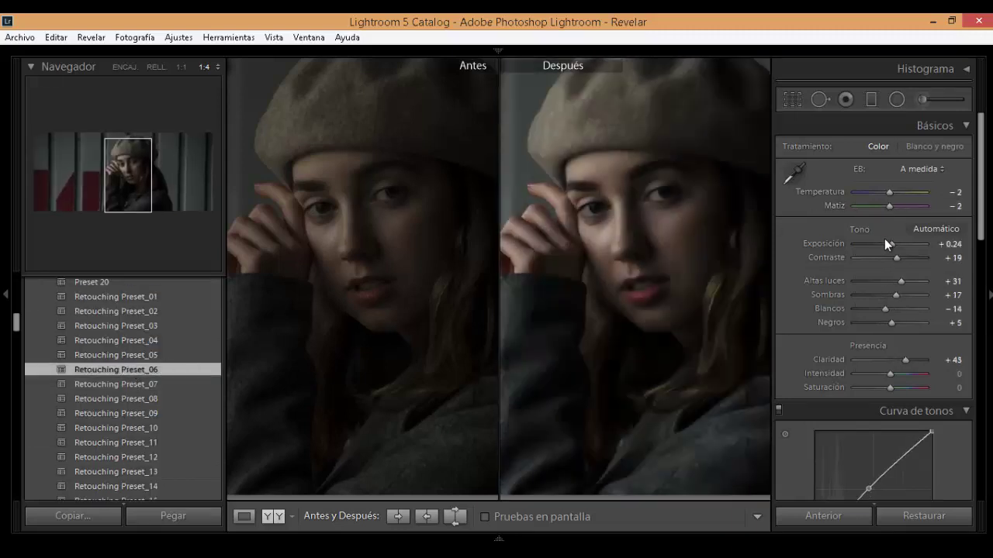
{"action": "left_click_drag", "start_coordinate": [892, 244], "coordinate": [896, 244]}
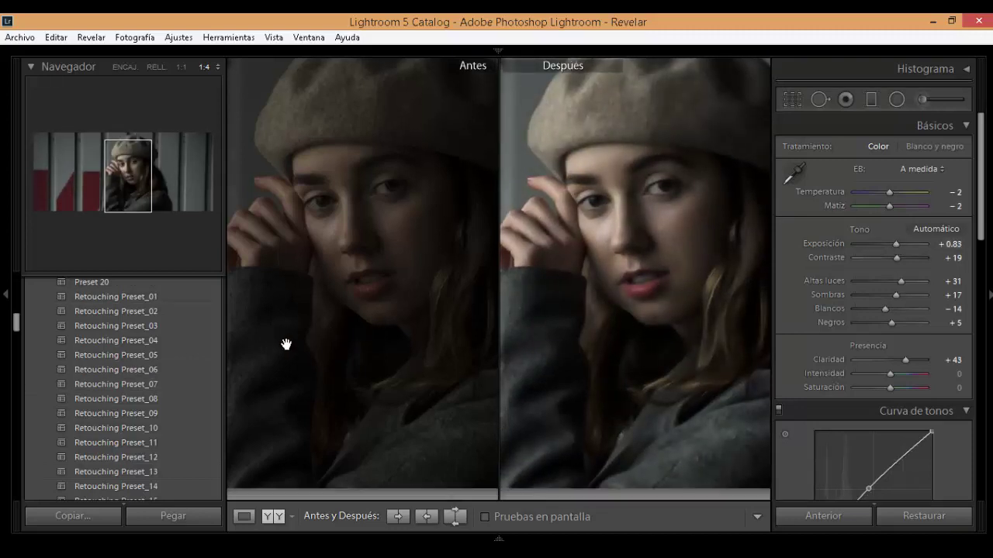
{"action": "scroll", "coordinate": [177, 380], "scroll_direction": "down", "scroll_amount": 5}
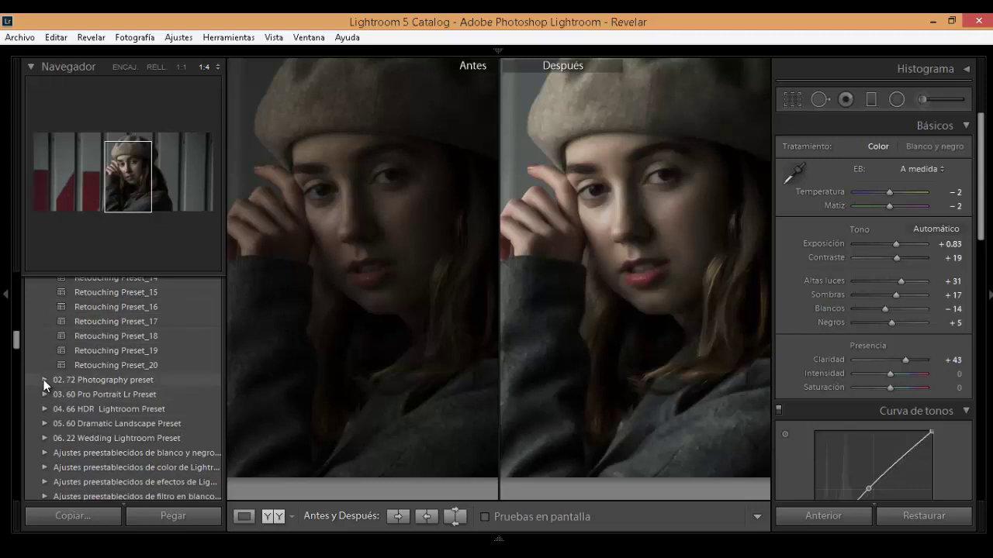
Expand the 06. 22 Wedding Lightroom Preset folder and select the brighter wedding photo
{"action": "left_click", "coordinate": [44, 439]}
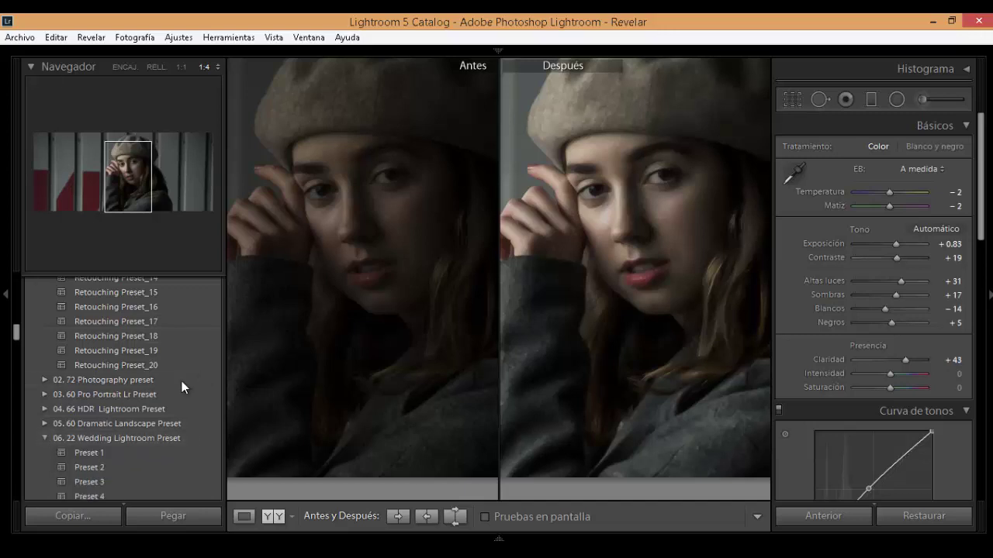
{"action": "scroll", "coordinate": [102, 403], "scroll_direction": "down", "scroll_amount": 5}
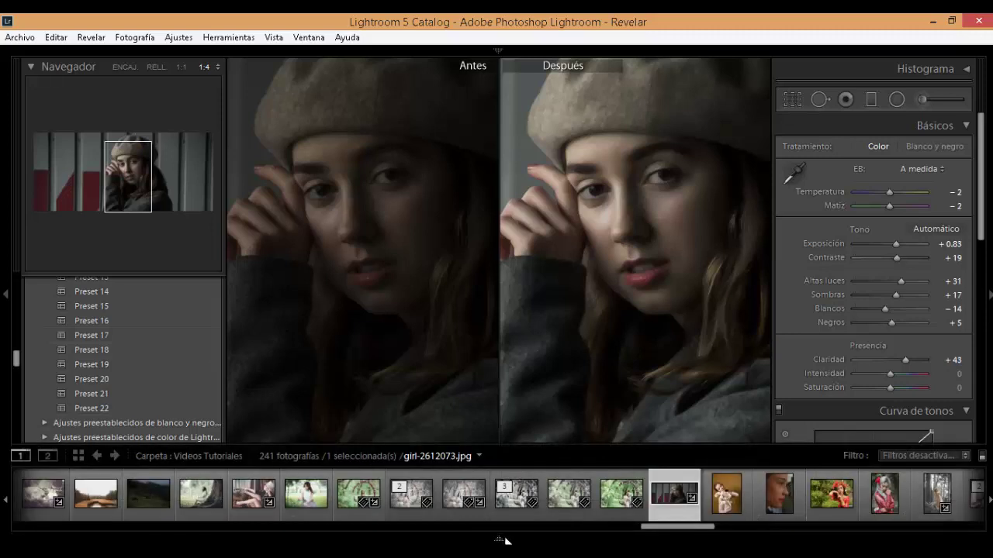
{"action": "left_click", "coordinate": [622, 493]}
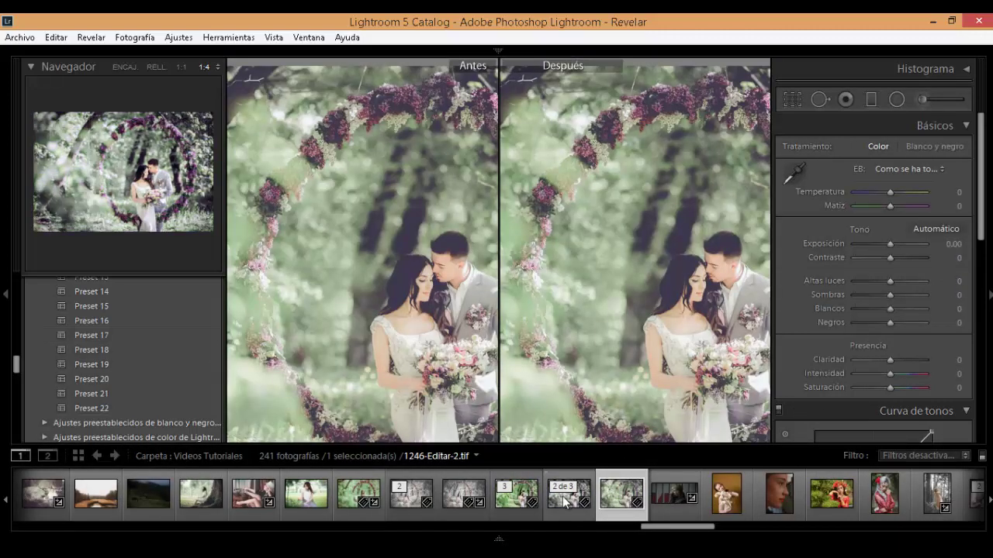
{"action": "left_click", "coordinate": [516, 504]}
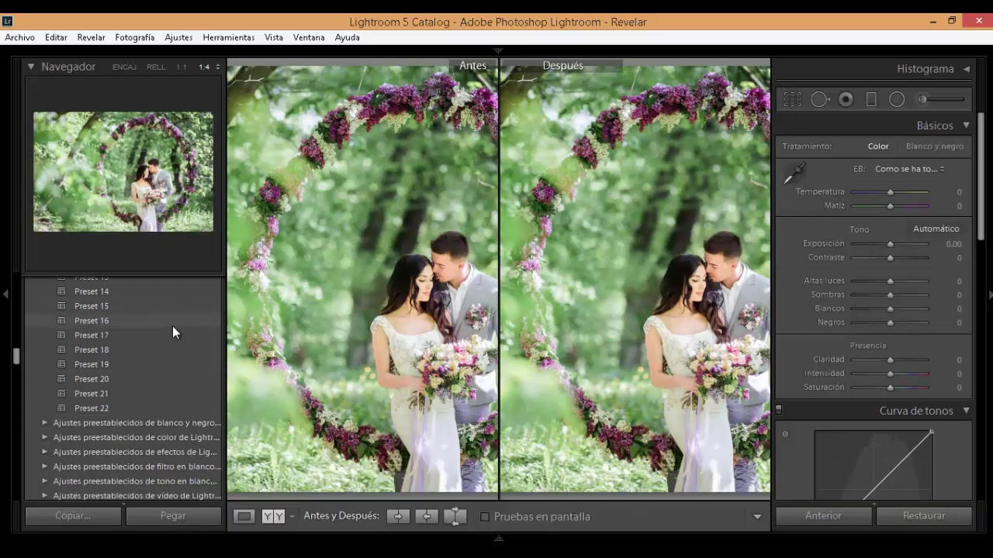
Try Preset 18, then apply Preset 16 for black and white and fit the whole photos
{"action": "left_click", "coordinate": [163, 351]}
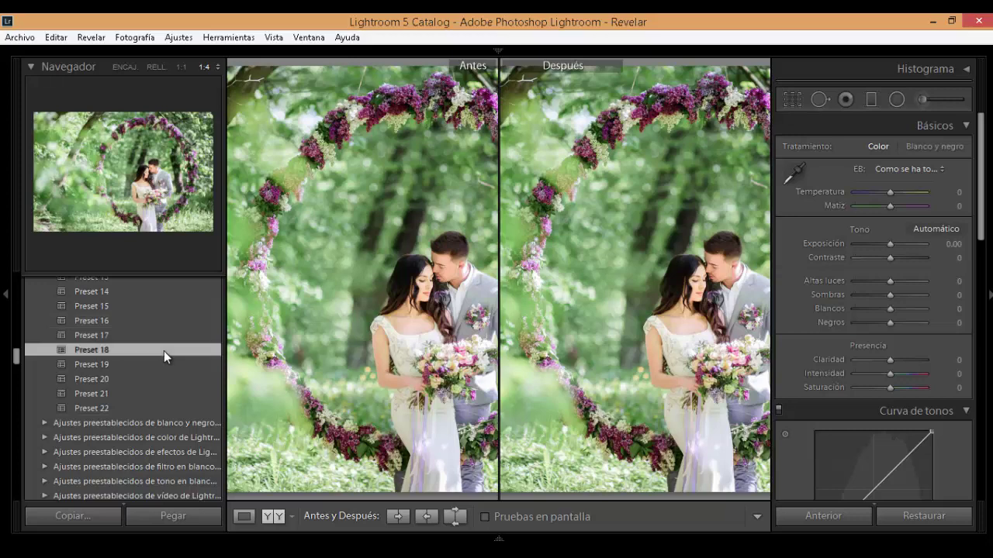
{"action": "left_click", "coordinate": [158, 326]}
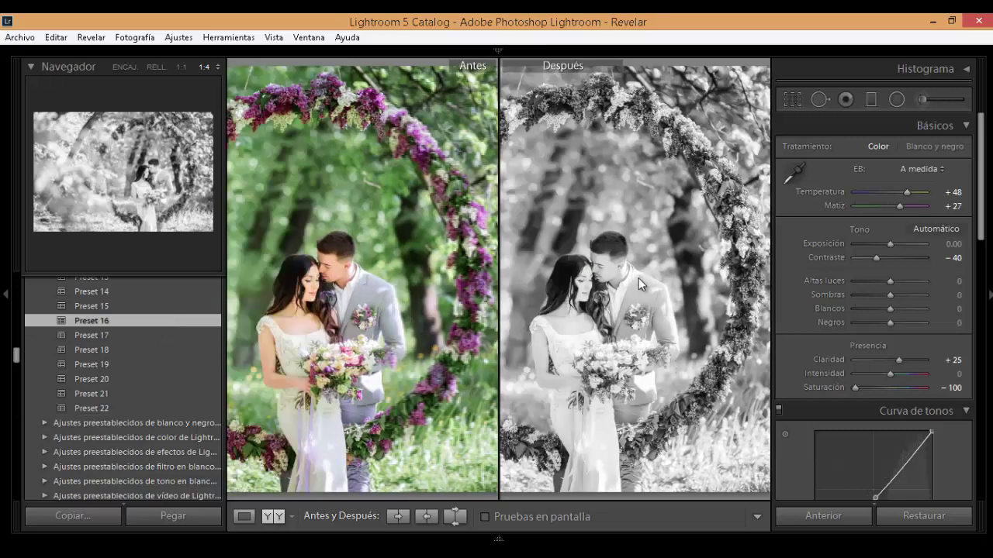
{"action": "left_click", "coordinate": [582, 359]}
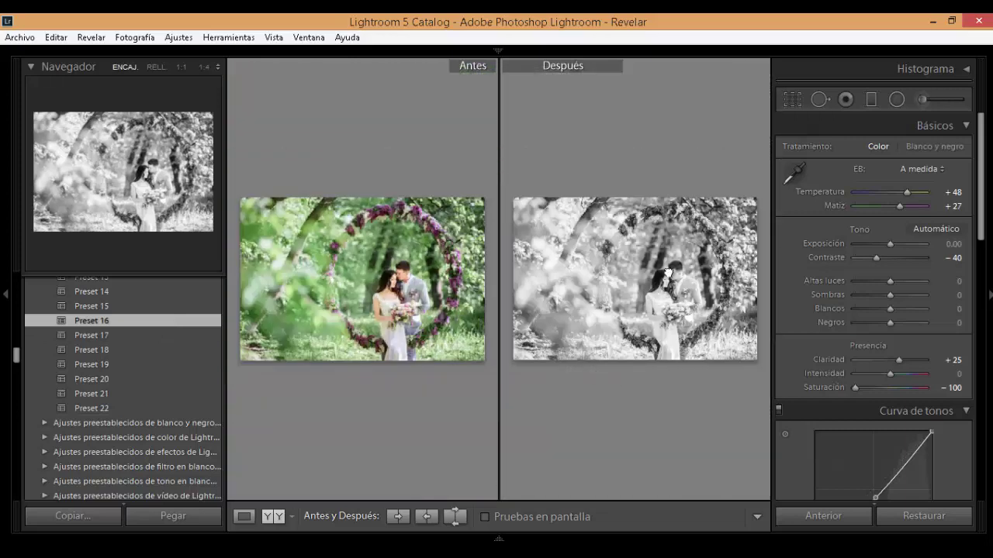
{"action": "left_click", "coordinate": [667, 271]}
{"action": "scroll", "coordinate": [108, 329], "scroll_direction": "up", "scroll_amount": 3}
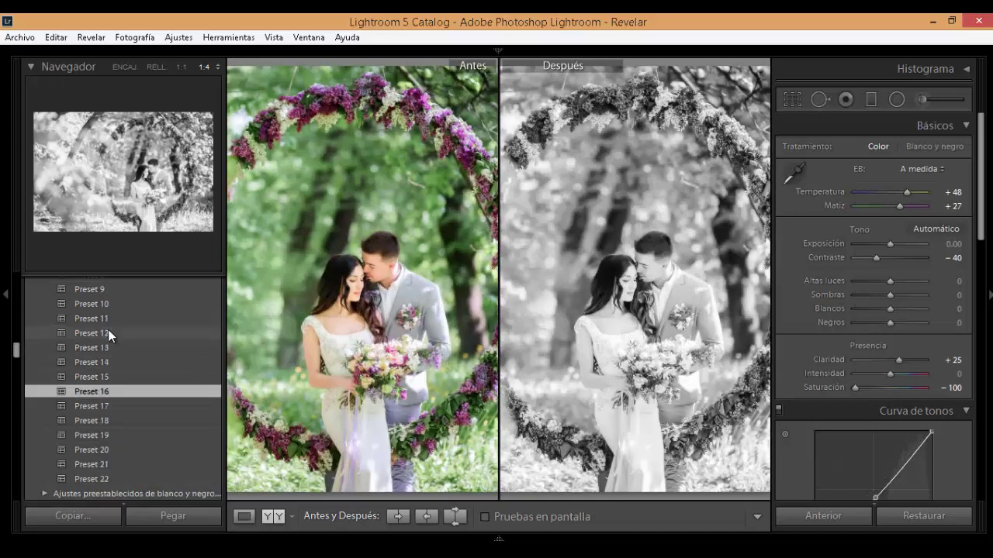
{"action": "scroll", "coordinate": [117, 365], "scroll_direction": "up", "scroll_amount": 3}
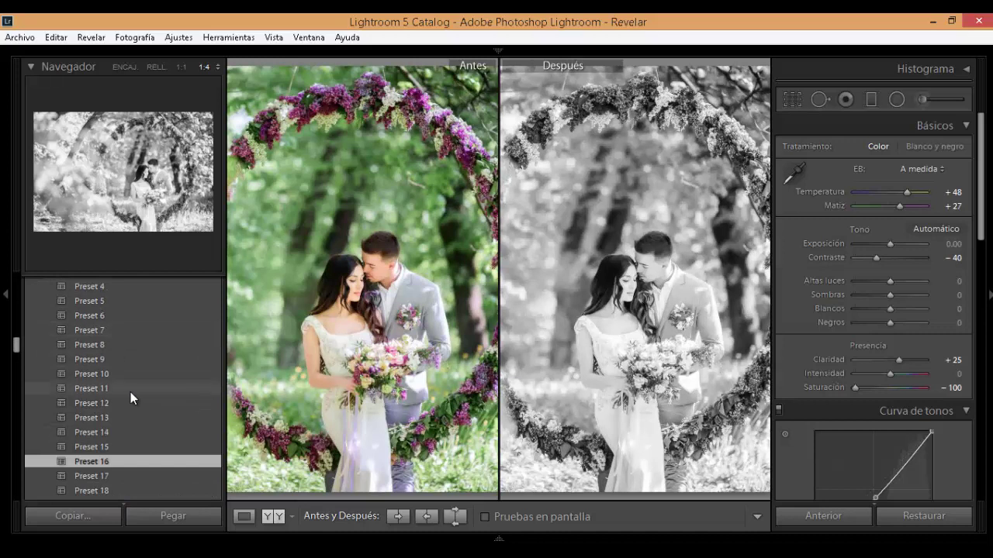